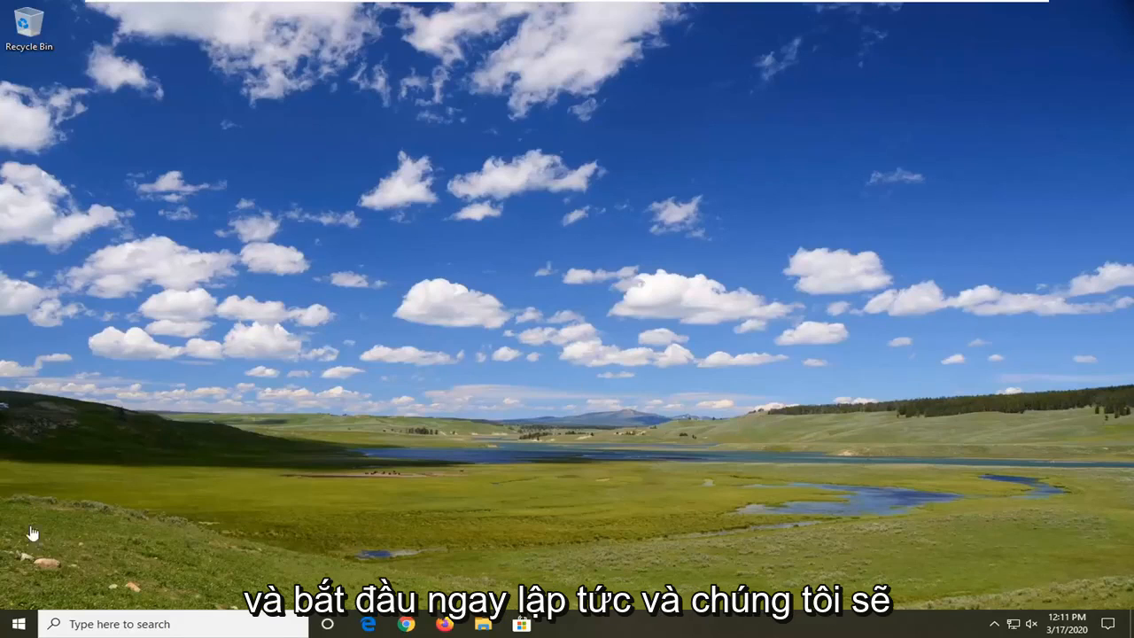
Launch Registry Editor from a Start search for regedit using Run as administrator.
left_click(16, 627)
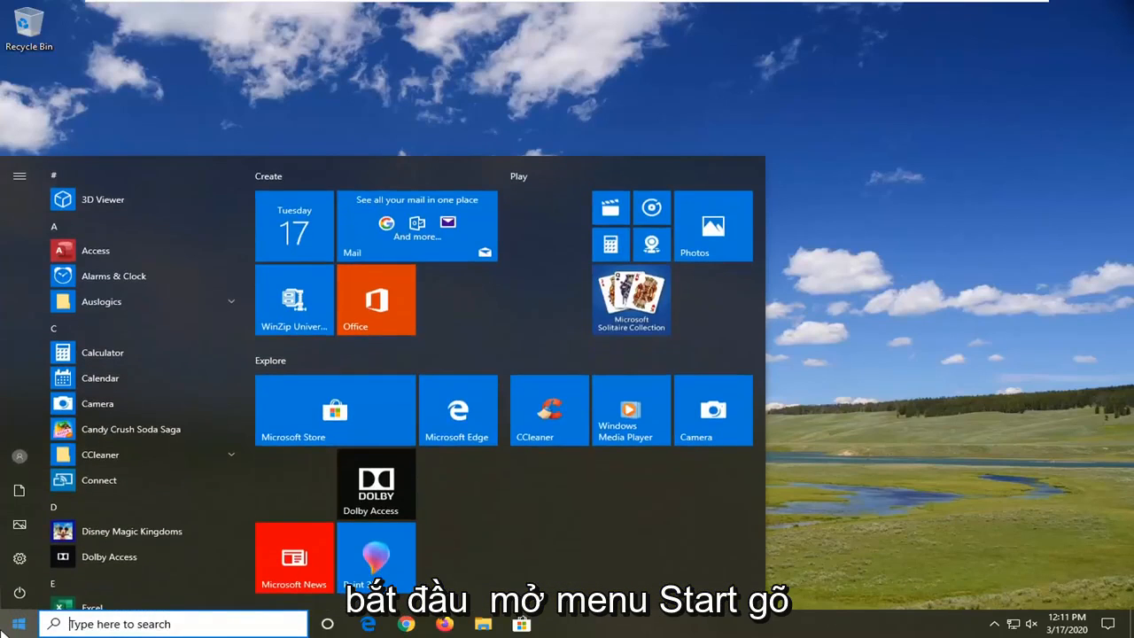
type("regedit")
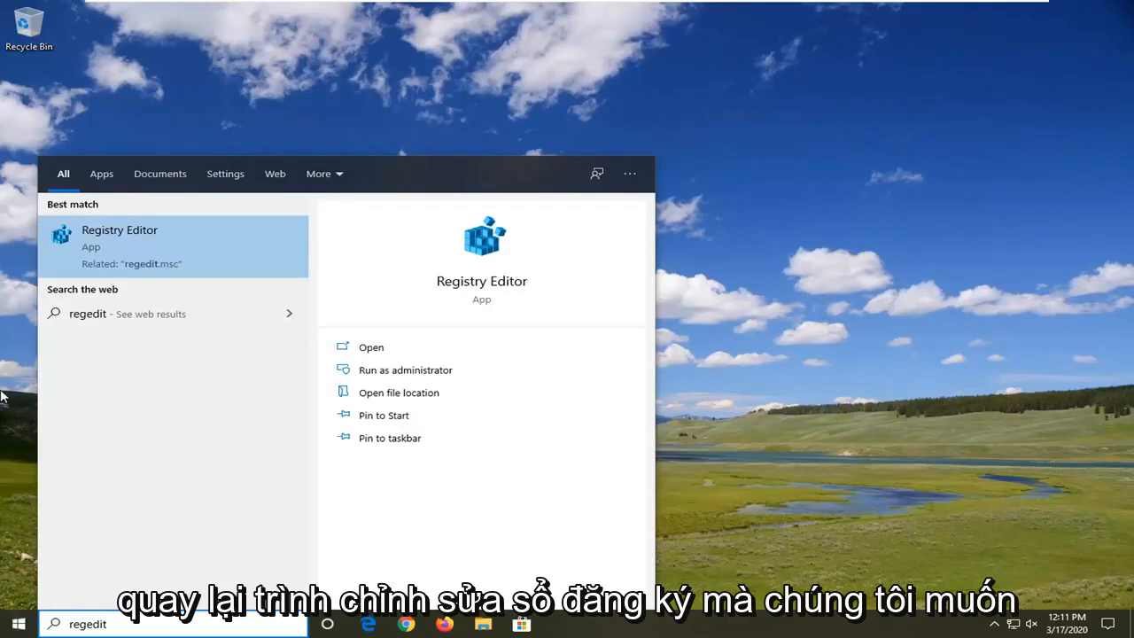
right_click(117, 252)
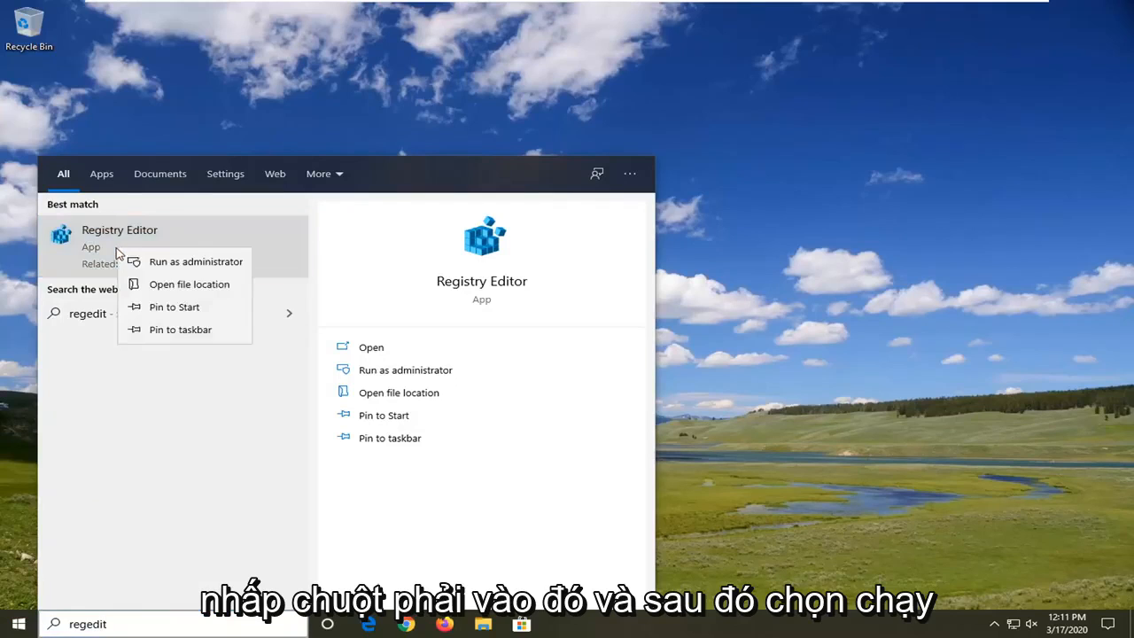
left_click(172, 261)
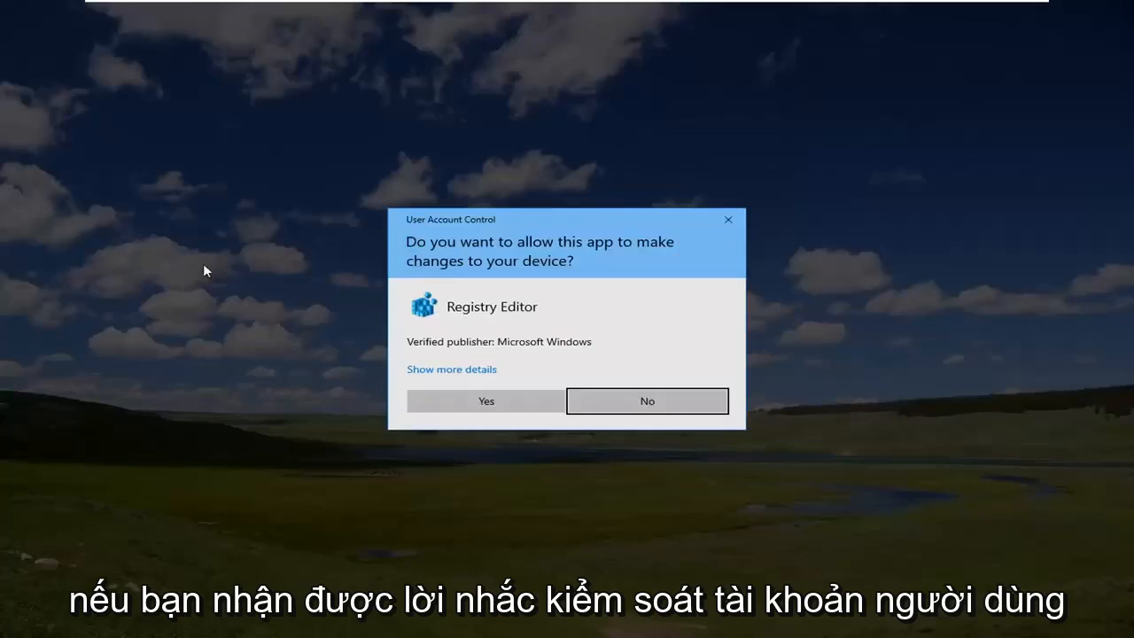
Approve the UAC prompt and reposition the Registry Editor window.
left_click(461, 403)
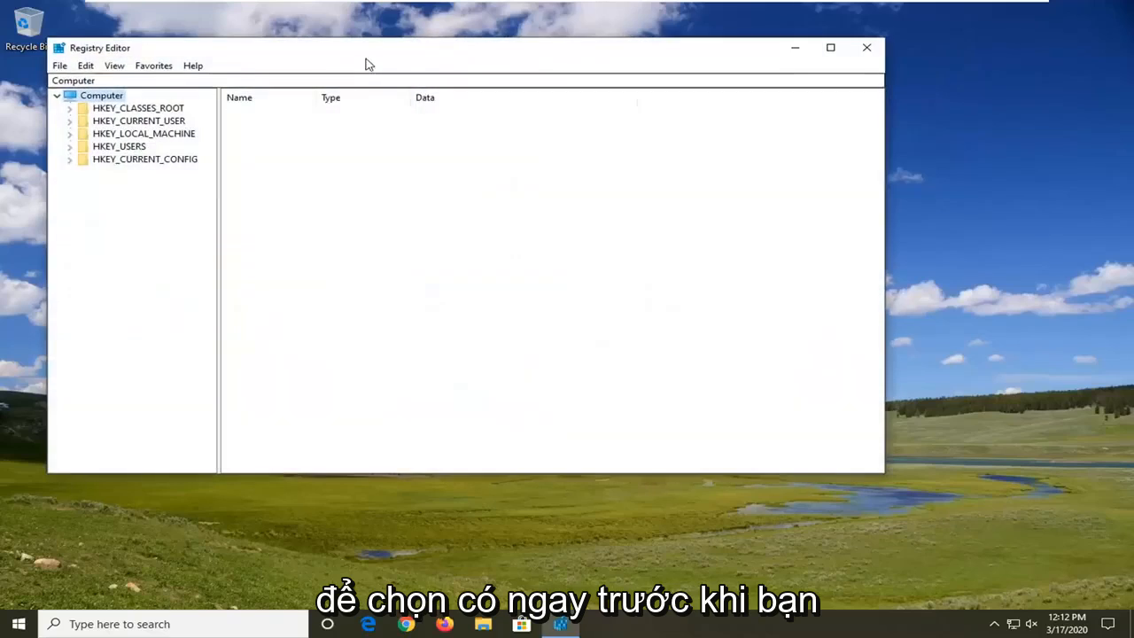
left_click_drag(367, 63, 476, 83)
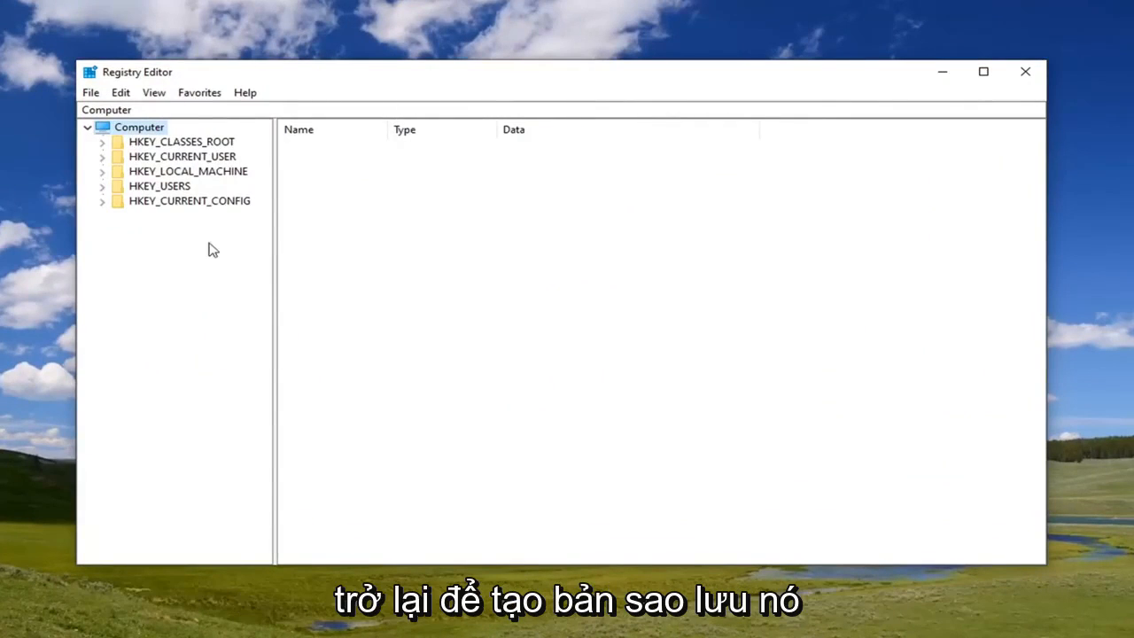
Start a registry backup via File > Export, then cancel without saving.
left_click(91, 94)
left_click(115, 130)
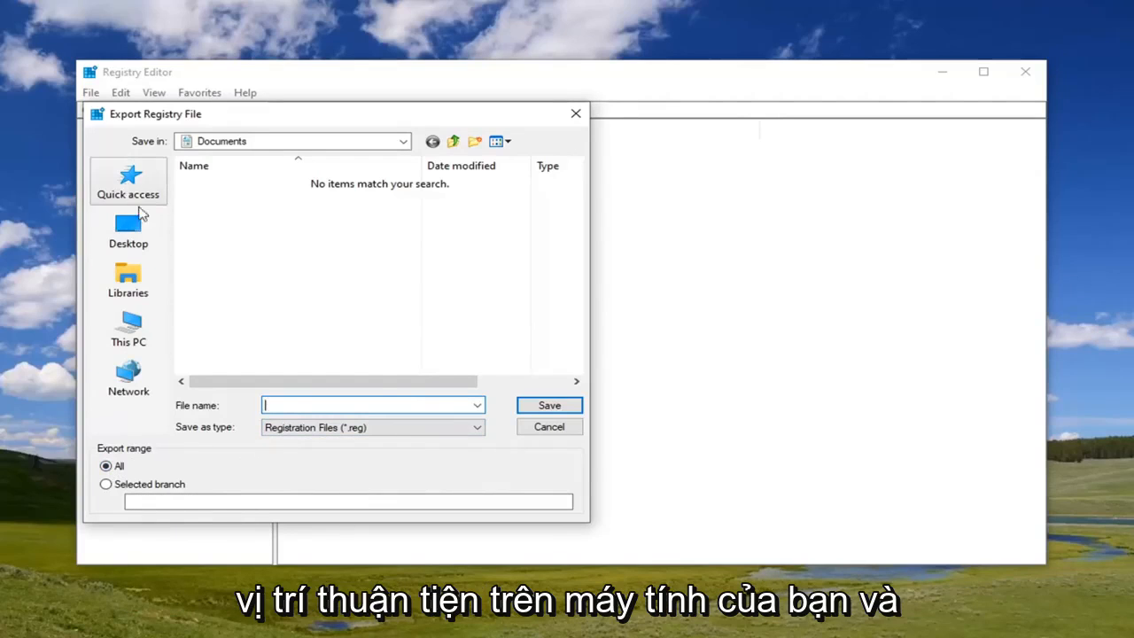
left_click(544, 426)
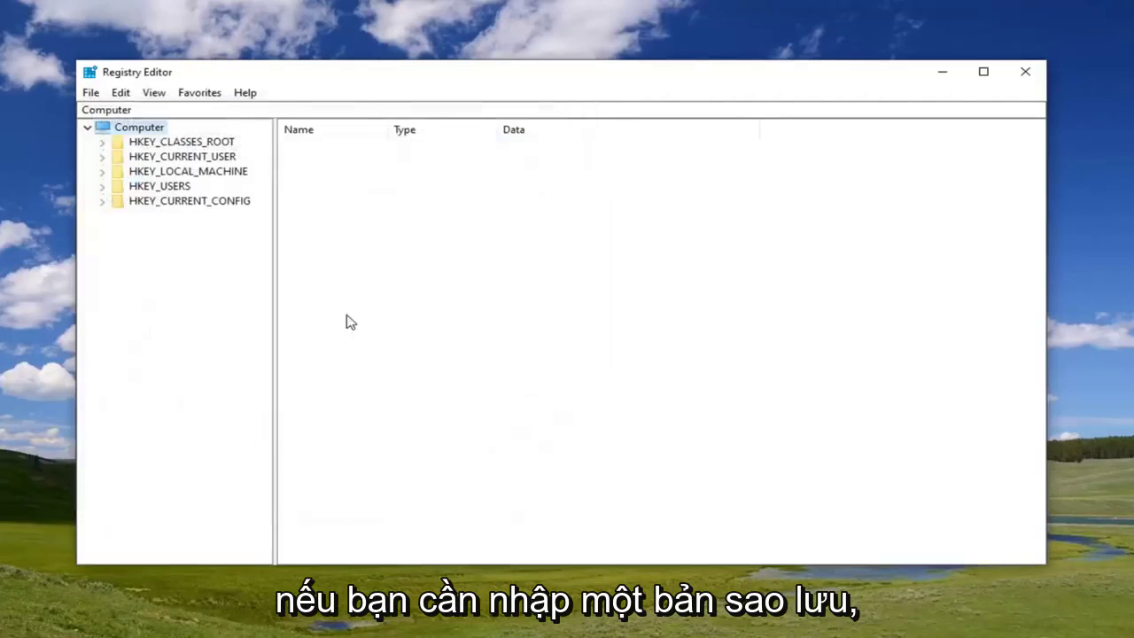
Start File > Import of a backup file, then cancel without loading anything.
left_click(91, 94)
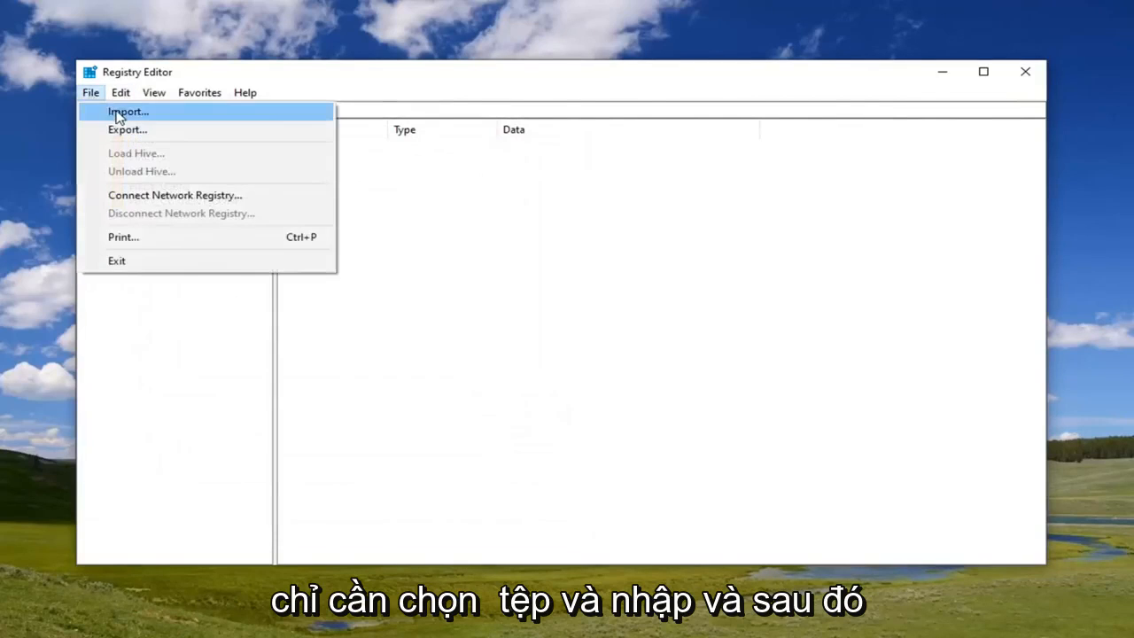
left_click(118, 113)
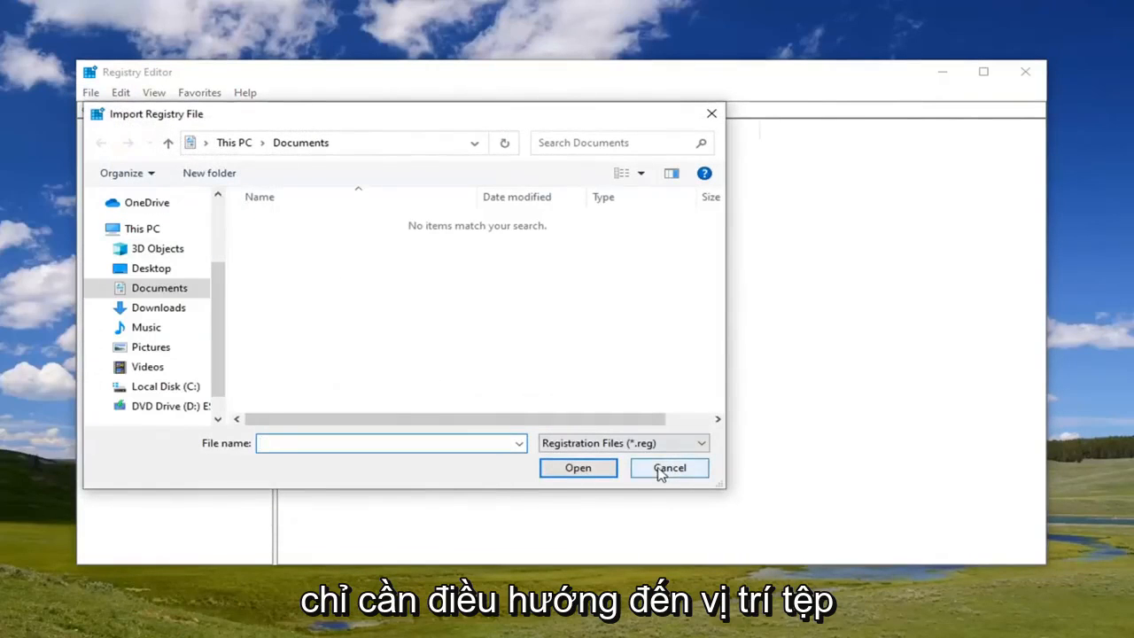
left_click(660, 471)
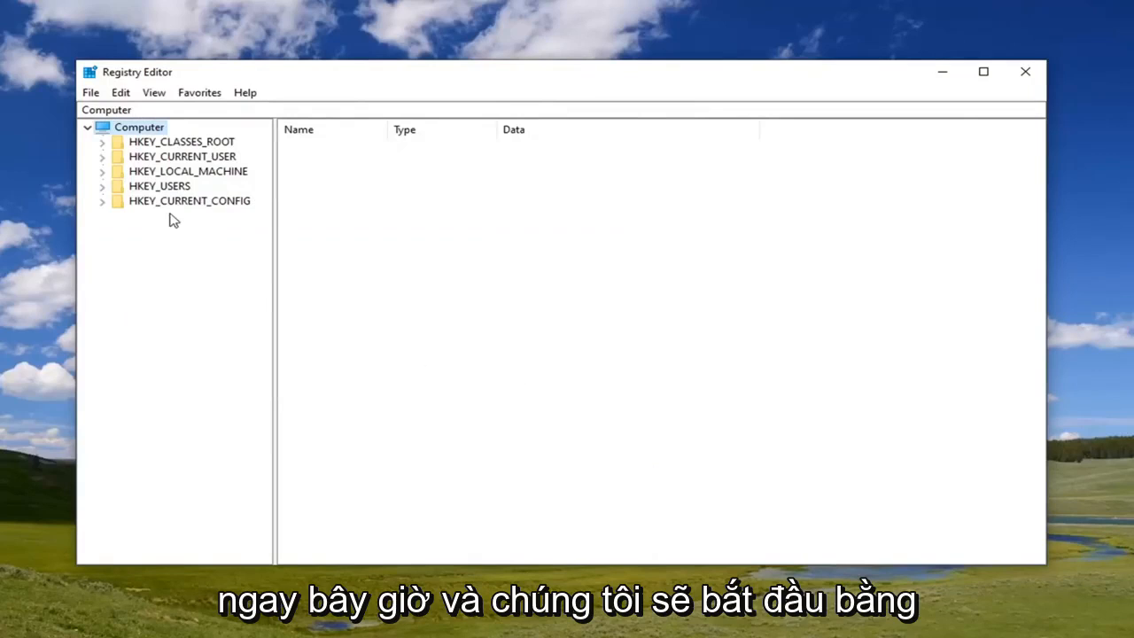
Expand HKEY_LOCAL_MACHINE, SOFTWARE and Microsoft in the key tree, widening the pane.
double_click(221, 178)
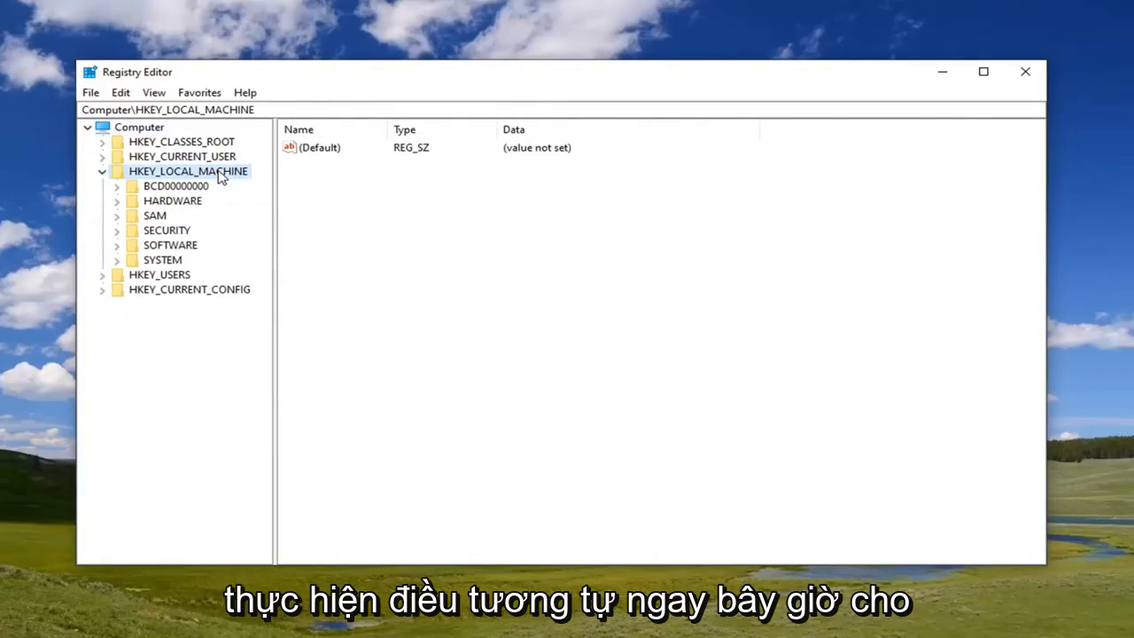
double_click(170, 245)
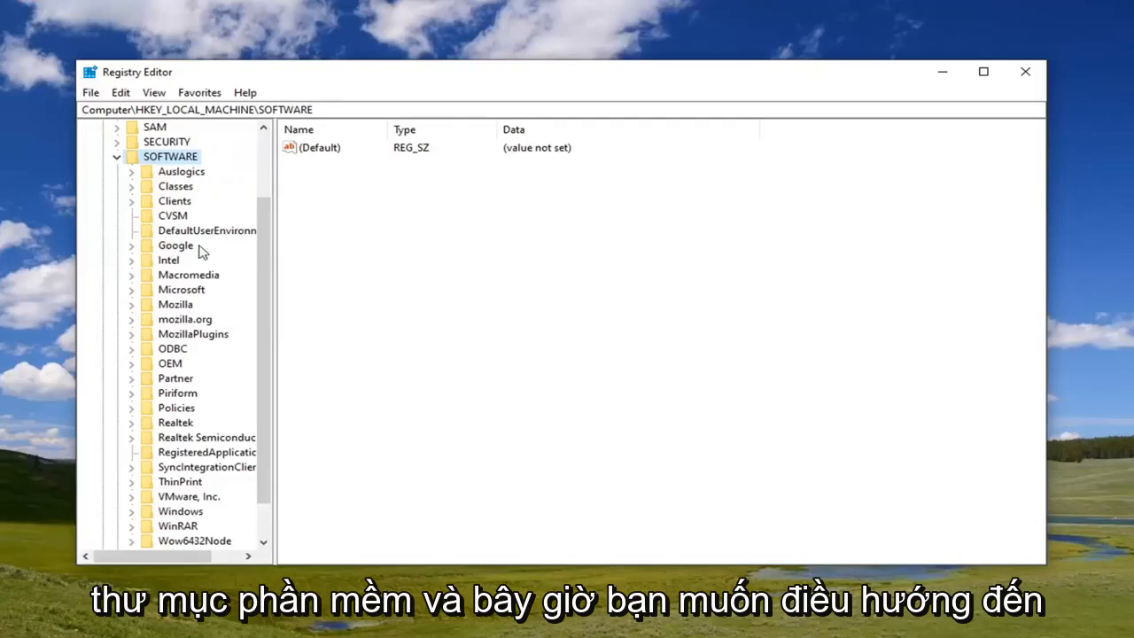
left_click_drag(274, 236, 372, 236)
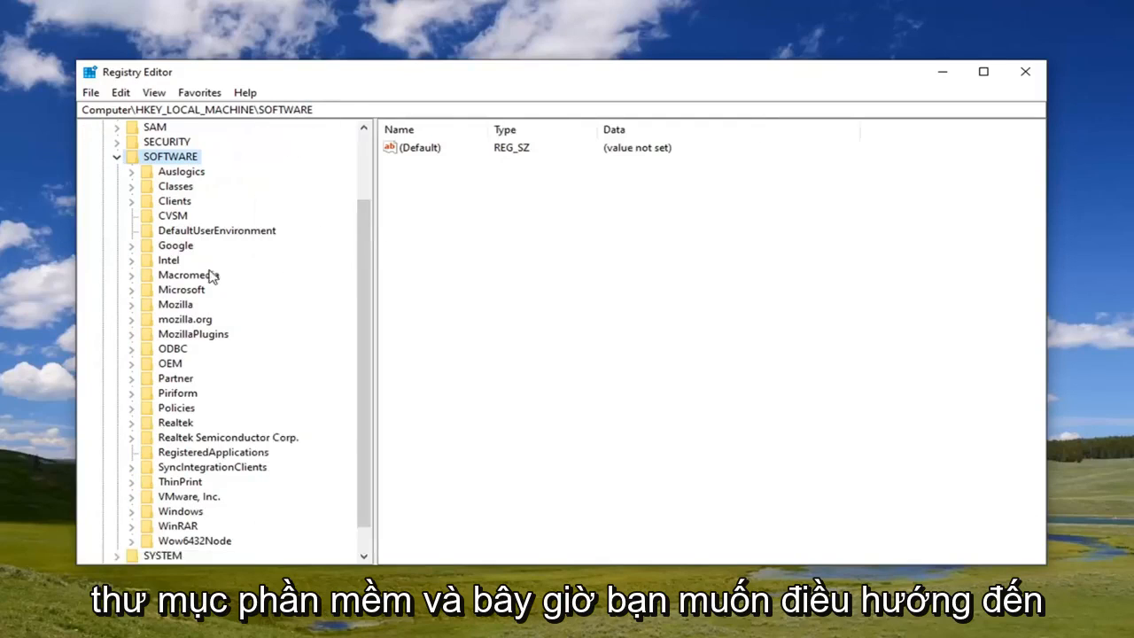
left_click(181, 292)
double_click(185, 292)
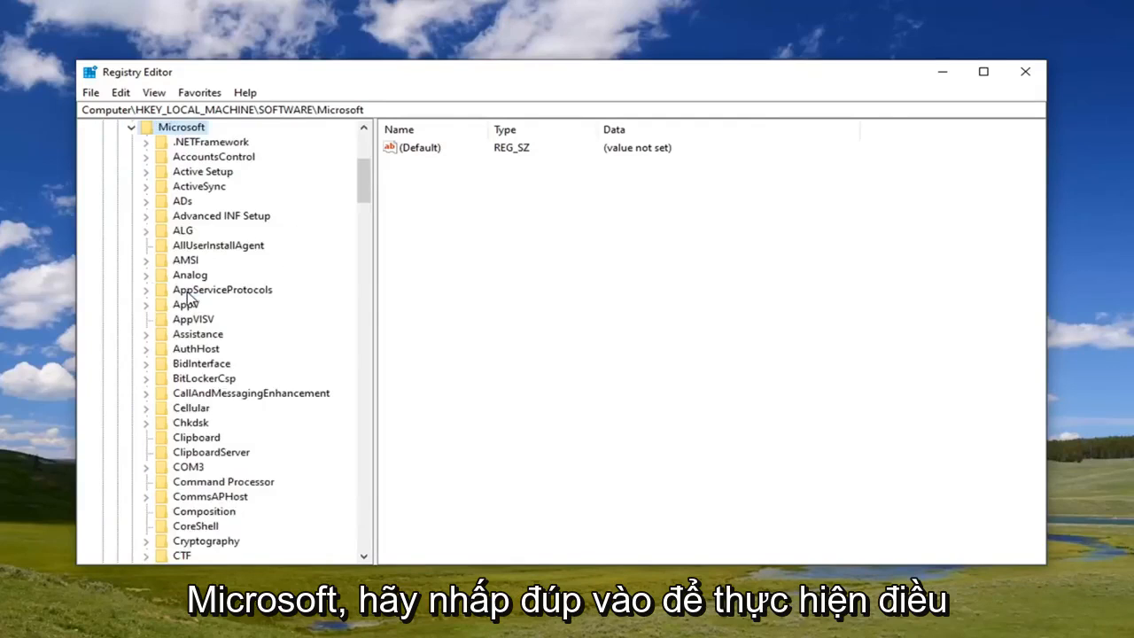
scroll(186, 300, "down", 8)
scroll(218, 330, "down", 10)
scroll(218, 327, "down", 9)
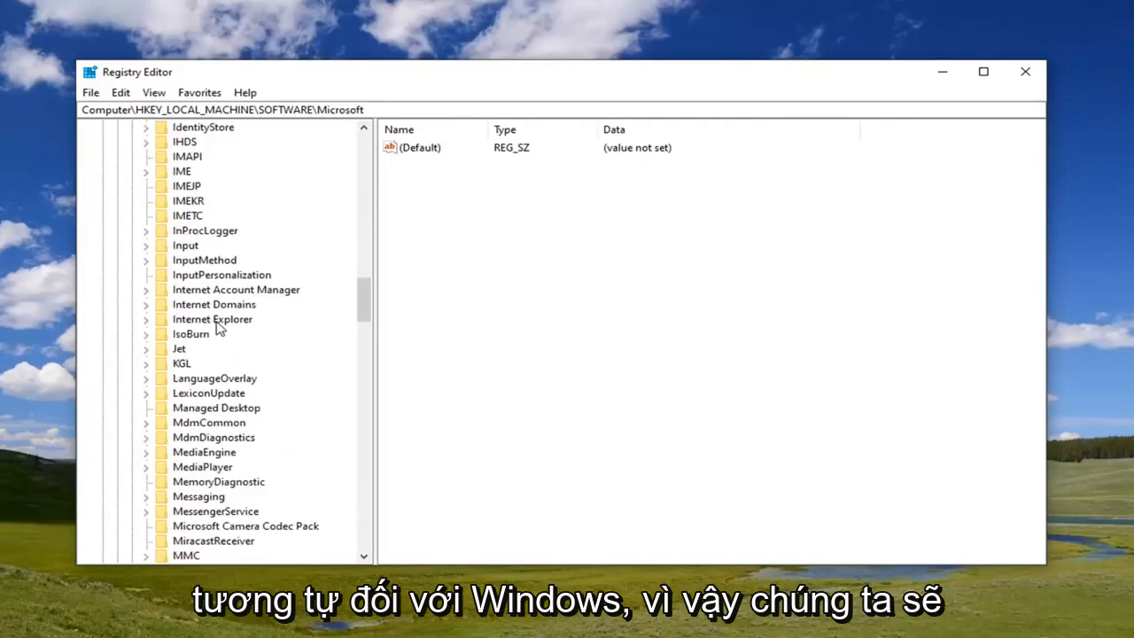
scroll(212, 337, "down", 8)
scroll(209, 354, "down", 5)
scroll(187, 376, "down", 7)
scroll(190, 381, "down", 10)
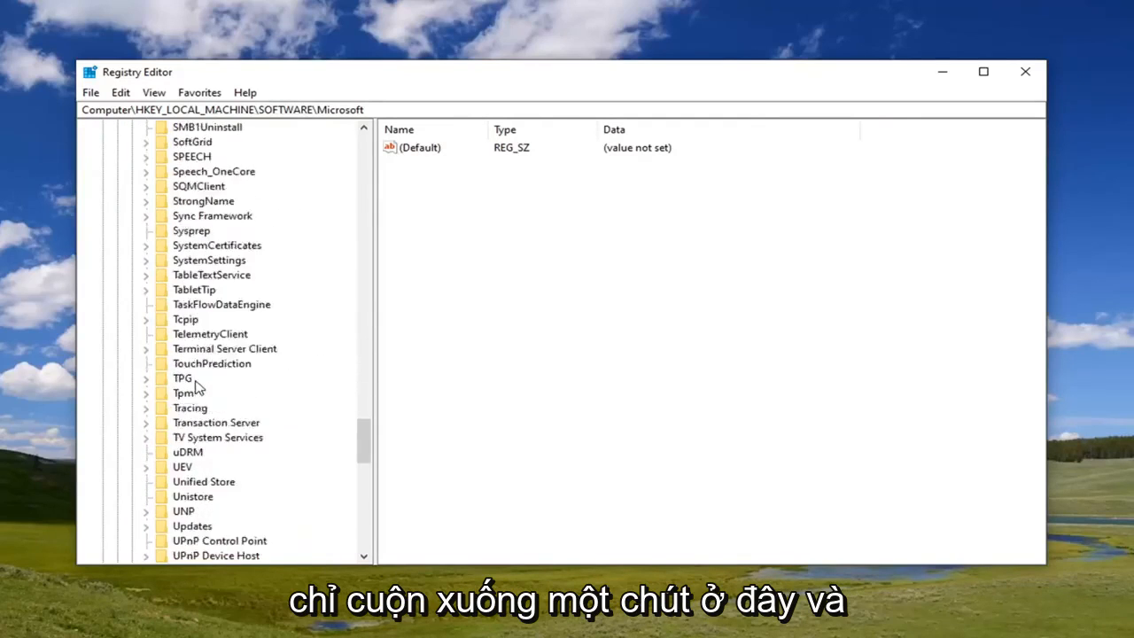
scroll(195, 381, "down", 5)
scroll(197, 434, "down", 1)
Expand Windows, CurrentVersion and Policies to reveal the System subkey.
double_click(195, 422)
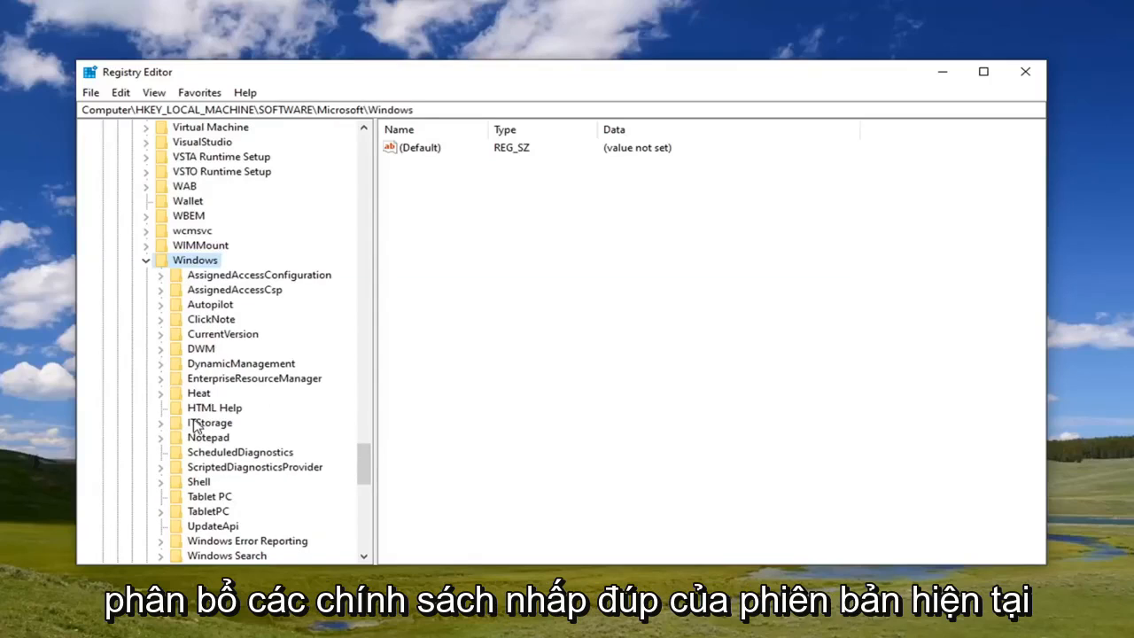
double_click(213, 337)
left_click(213, 337)
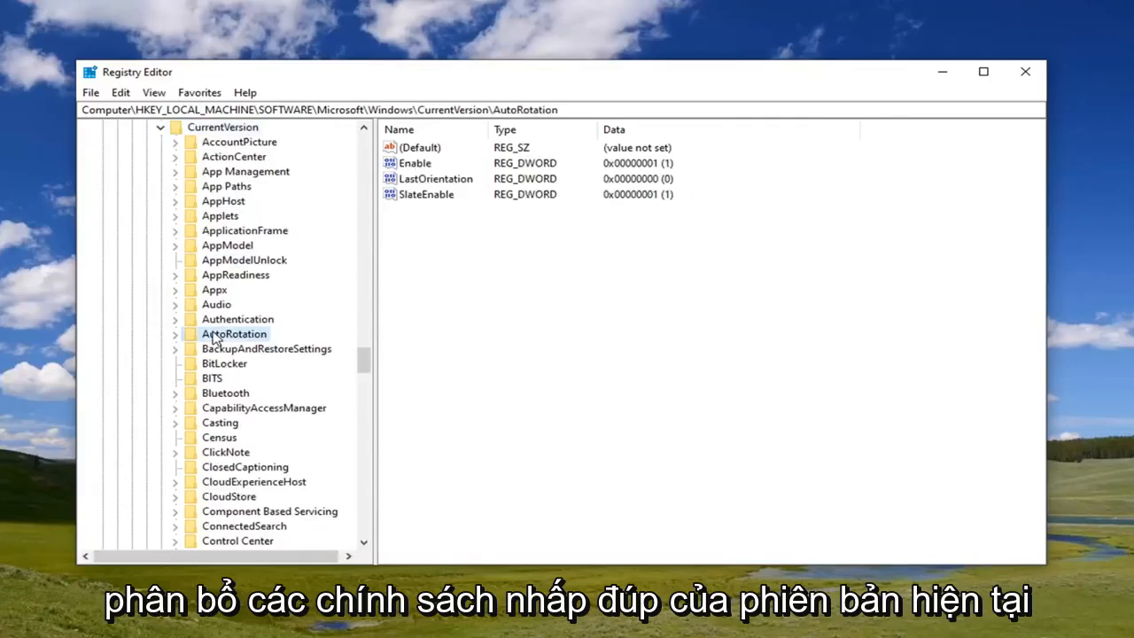
scroll(240, 392, "down", 6)
scroll(240, 393, "down", 5)
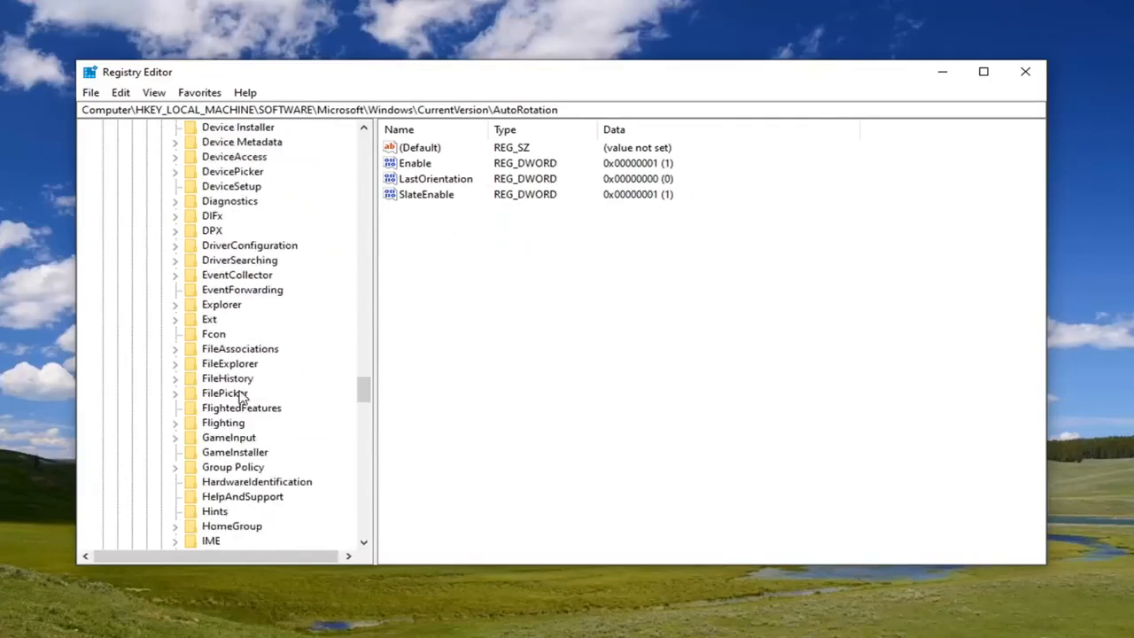
scroll(238, 400, "down", 7)
scroll(237, 399, "down", 6)
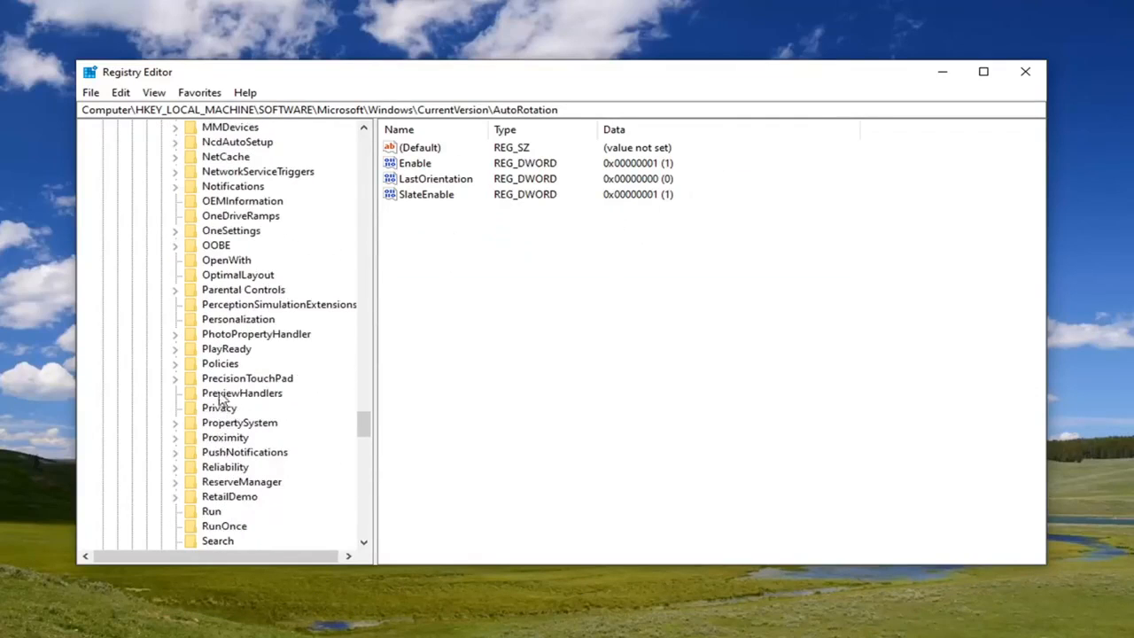
double_click(213, 367)
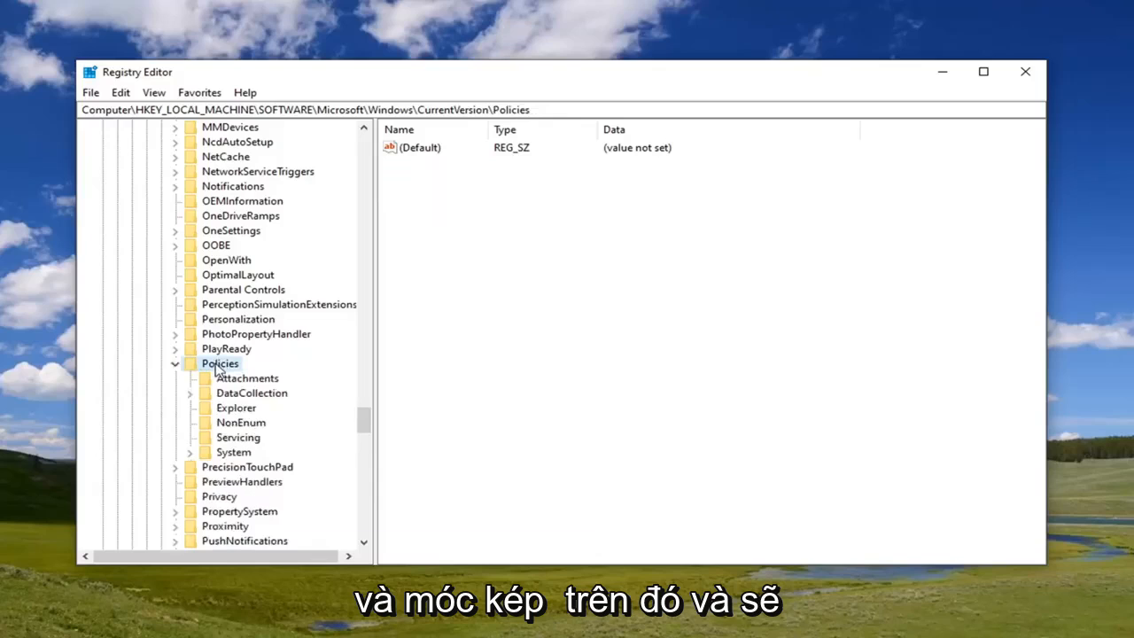
Select the System key and change EnableLUA's value data from 1 to 0.
left_click(228, 453)
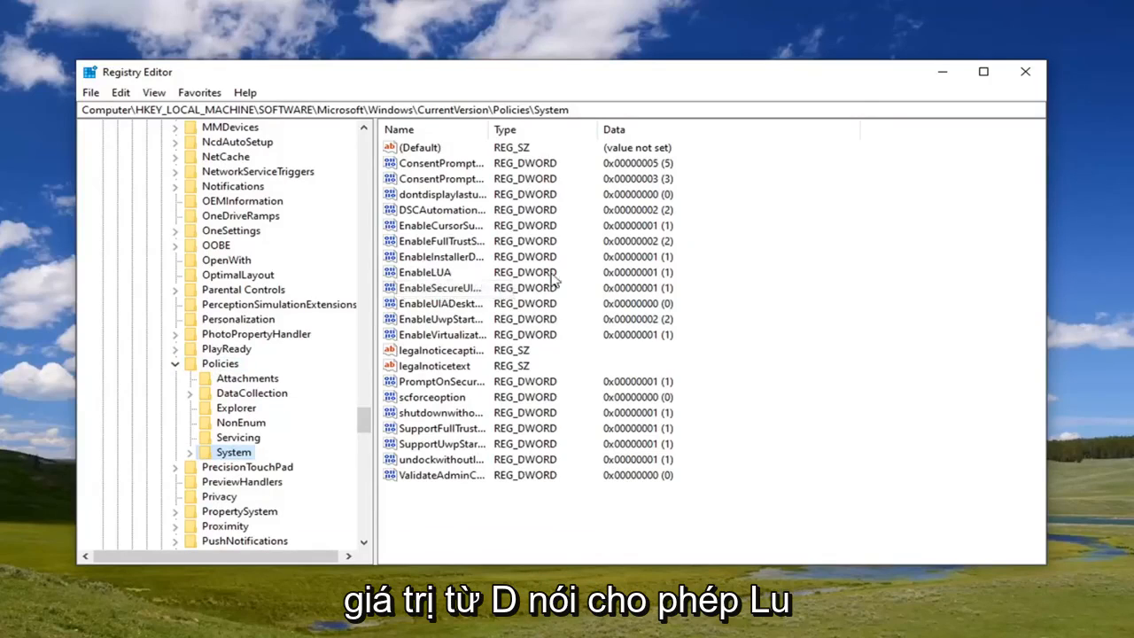
double_click(434, 278)
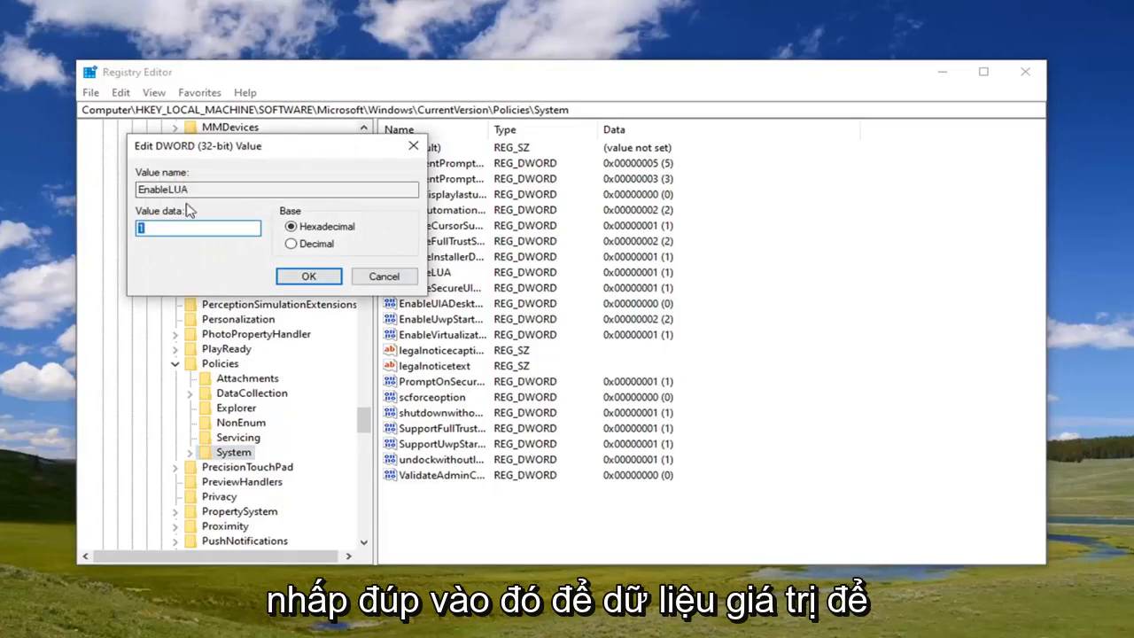
key("BackSpace")
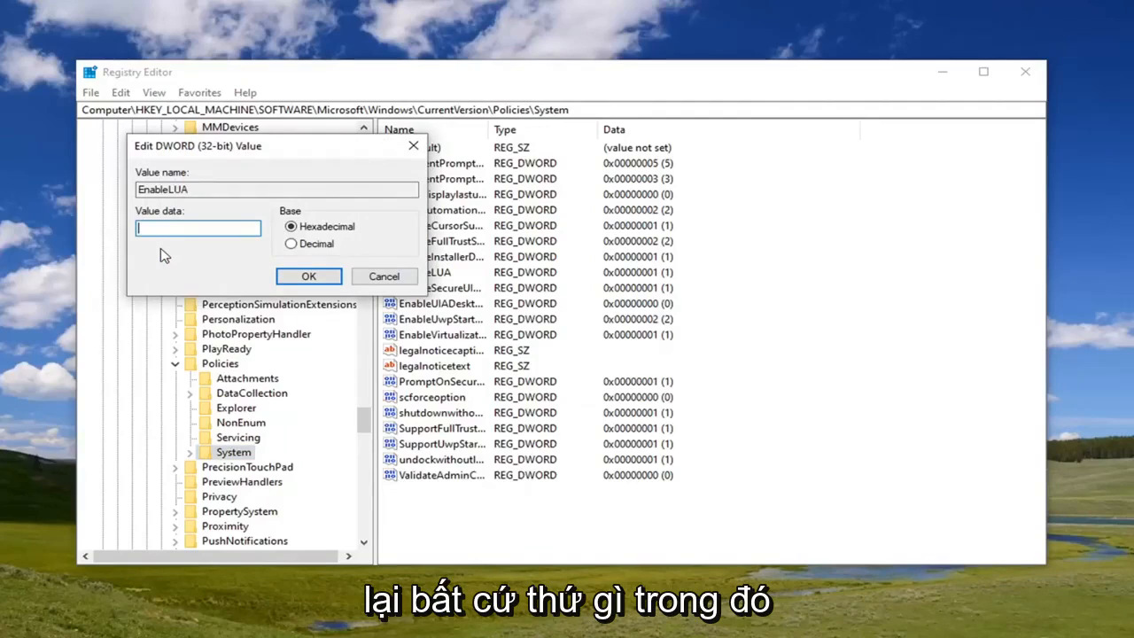
type("0")
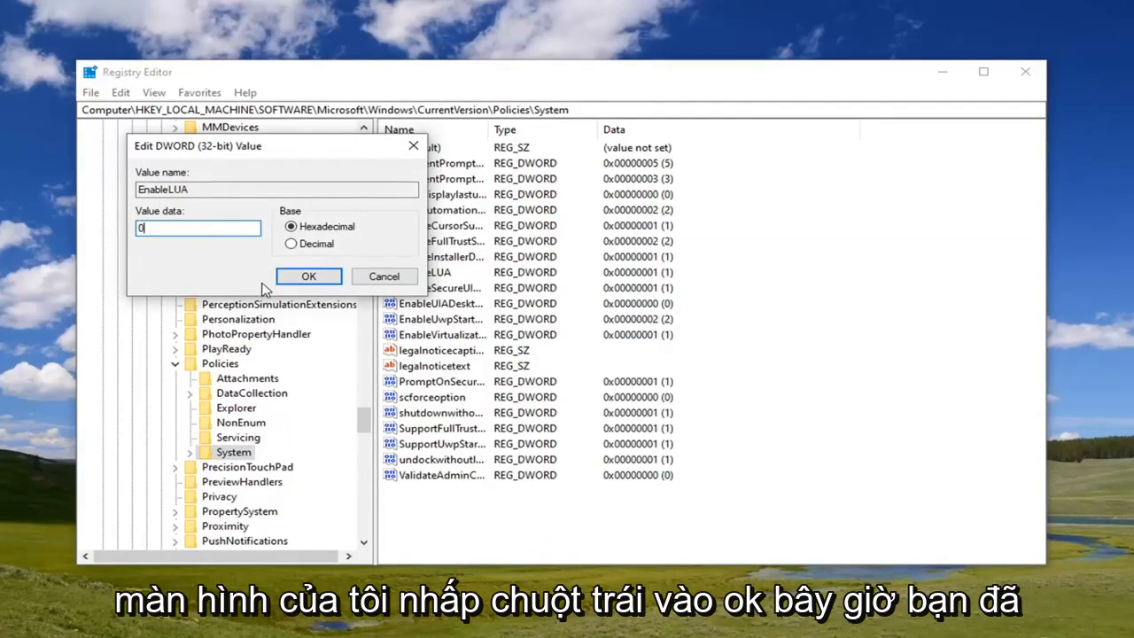
left_click(306, 277)
Collapse Policies, Microsoft, SOFTWARE and HKEY_LOCAL_MACHINE back to Computer, then close Registry Editor.
double_click(188, 365)
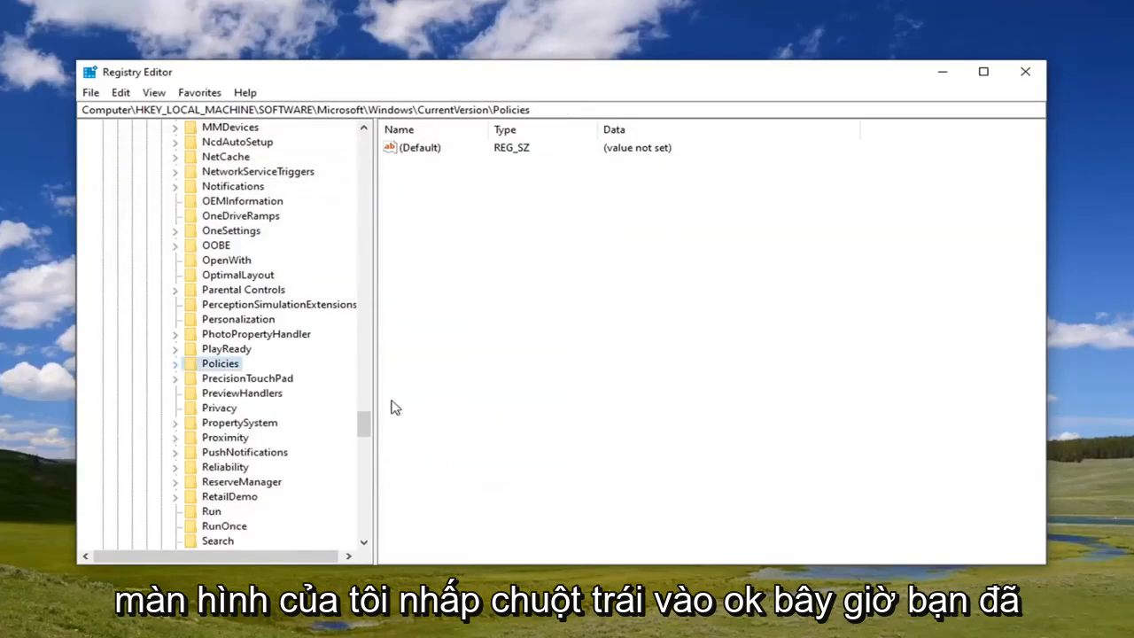
left_click_drag(362, 424, 362, 285)
scroll(199, 363, "up", 10)
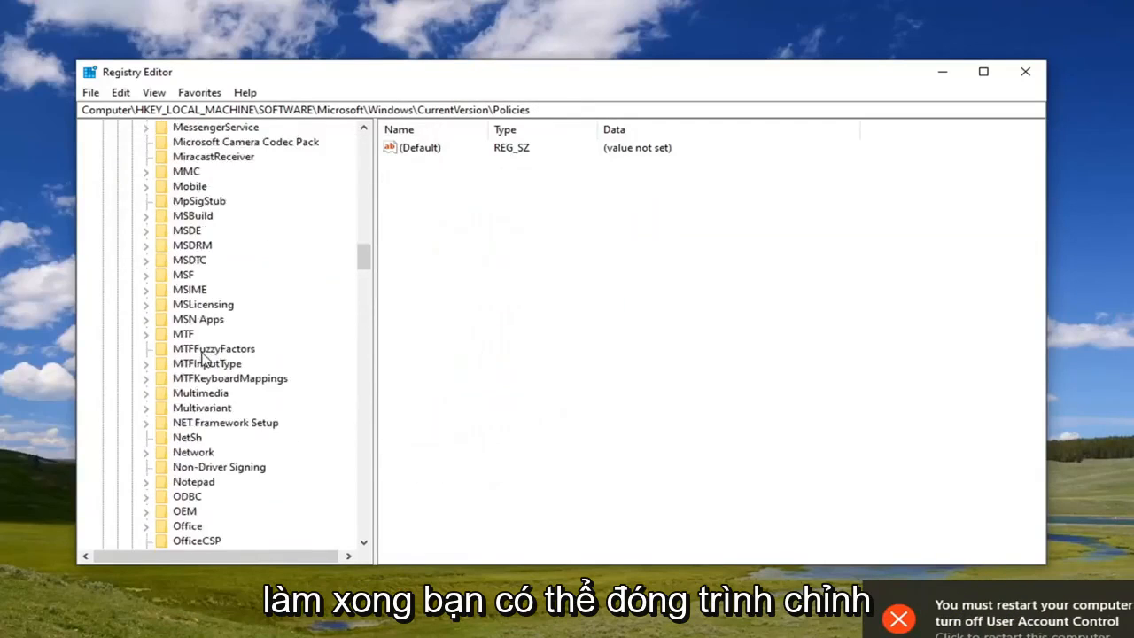
scroll(215, 360, "up", 10)
scroll(215, 359, "up", 10)
scroll(210, 337, "up", 10)
scroll(165, 334, "up", 10)
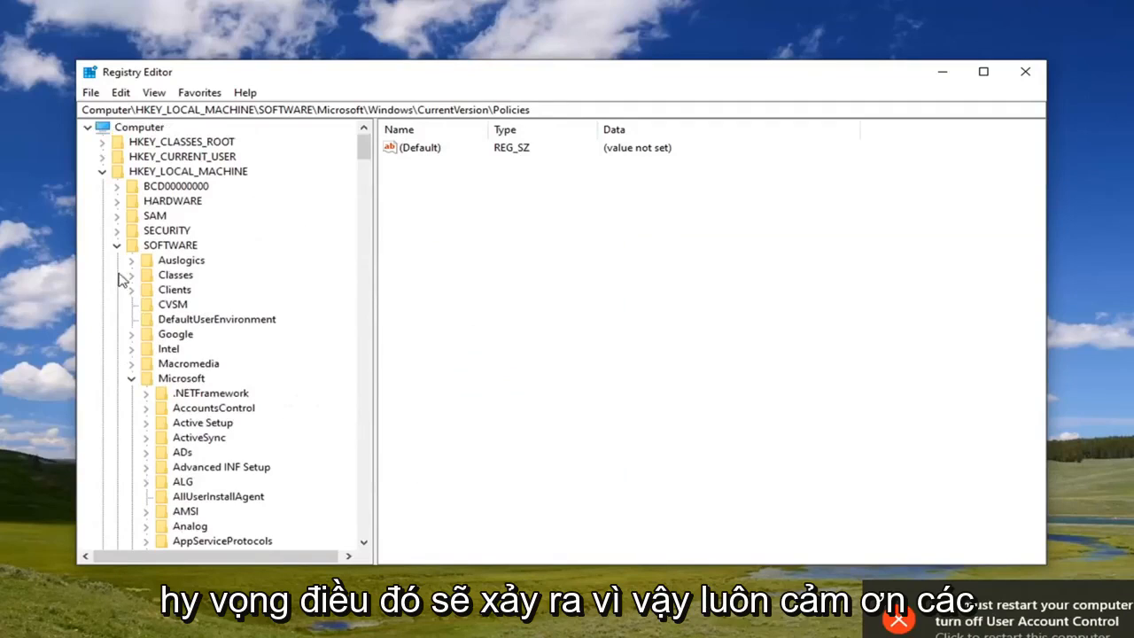
left_click(129, 377)
left_click(116, 245)
left_click(102, 171)
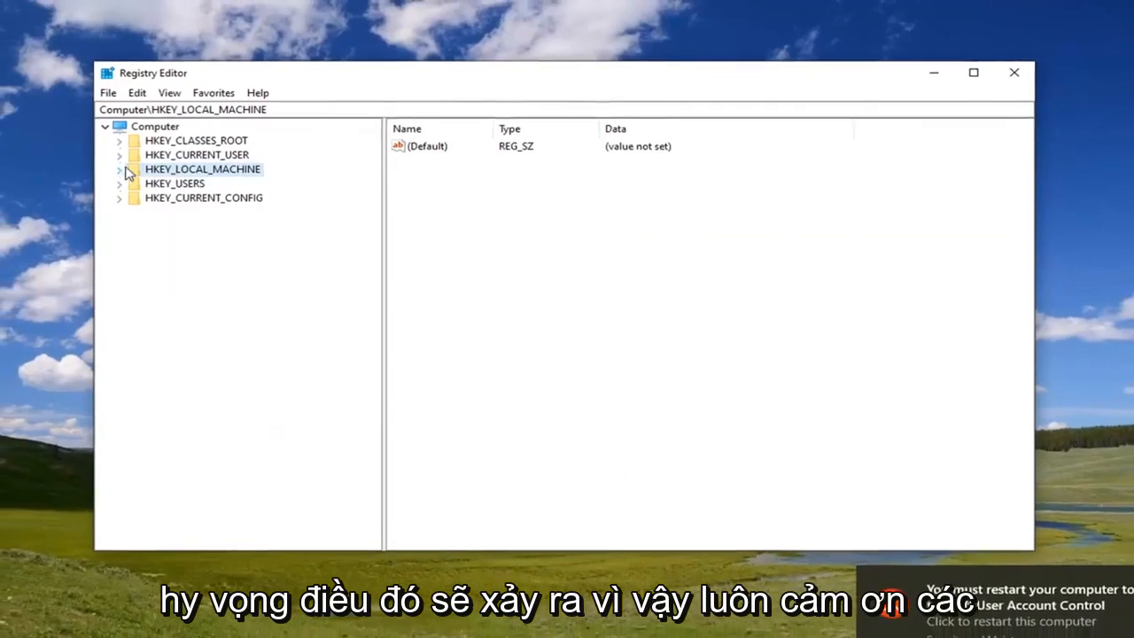
left_click(133, 127)
left_click(980, 76)
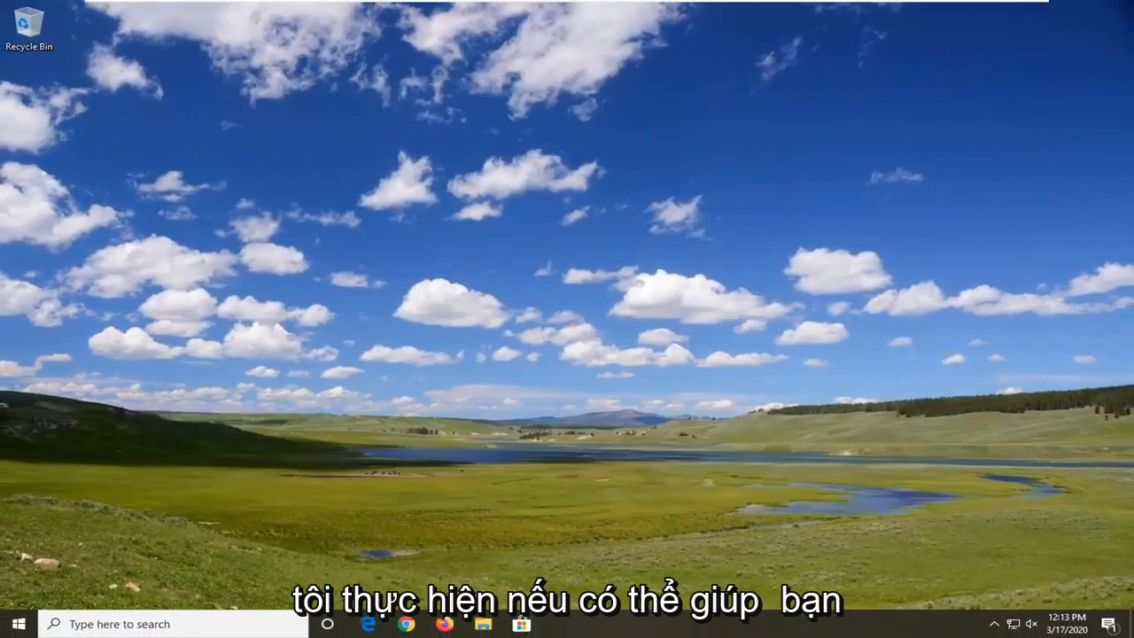